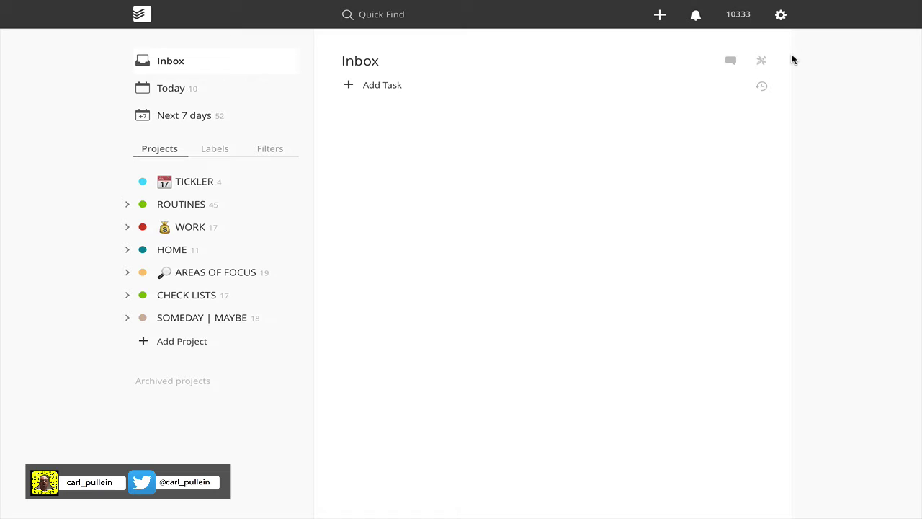
Open Todoist's settings menu to confirm the installed app is Version 820
{"action": "left_click", "coordinate": [781, 16]}
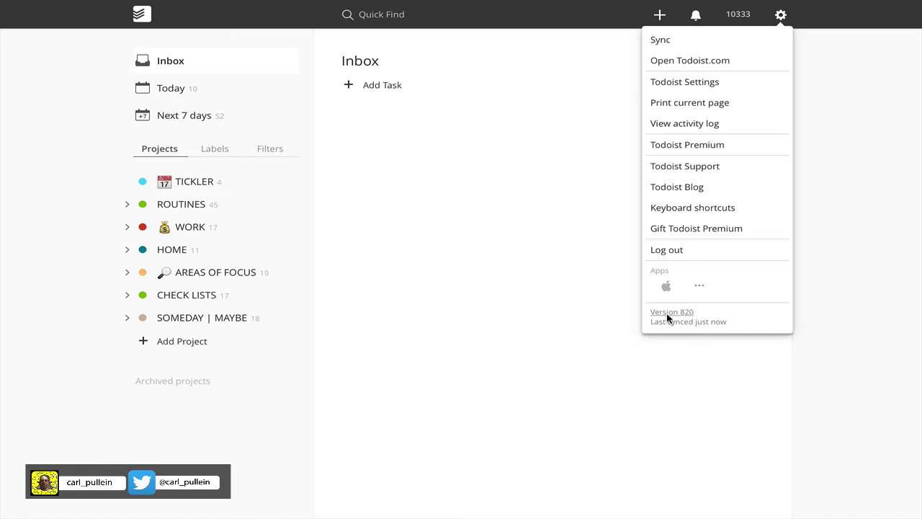
In Safari's Todoist change log, find and highlight the Version 819 note about pasting text lists as tasks
{"action": "key", "text": "ctrl+Left"}
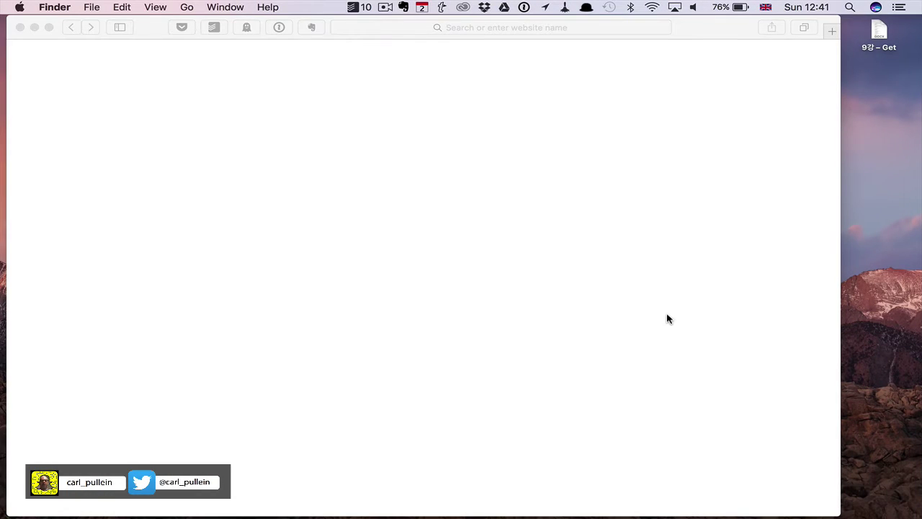
{"action": "left_click_drag", "start_coordinate": [151, 28], "coordinate": [168, 30]}
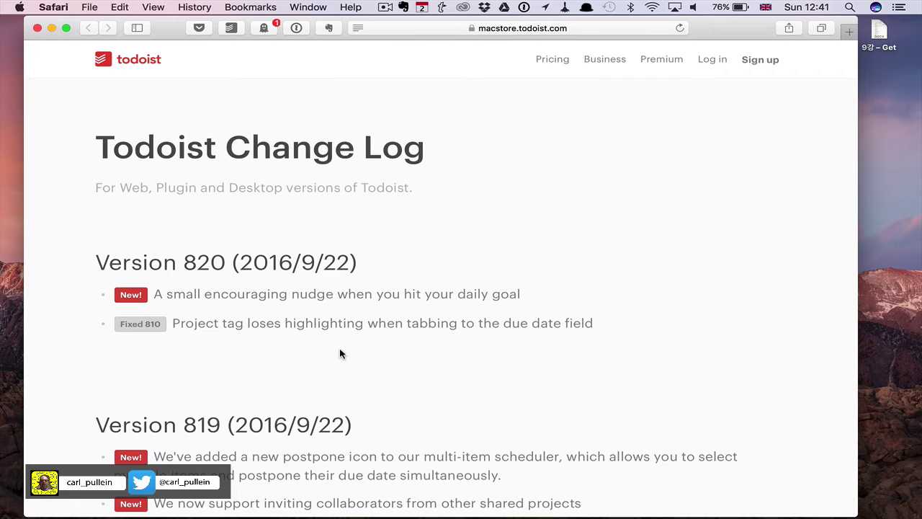
{"action": "scroll", "coordinate": [340, 348], "scroll_direction": "down", "scroll_amount": 3}
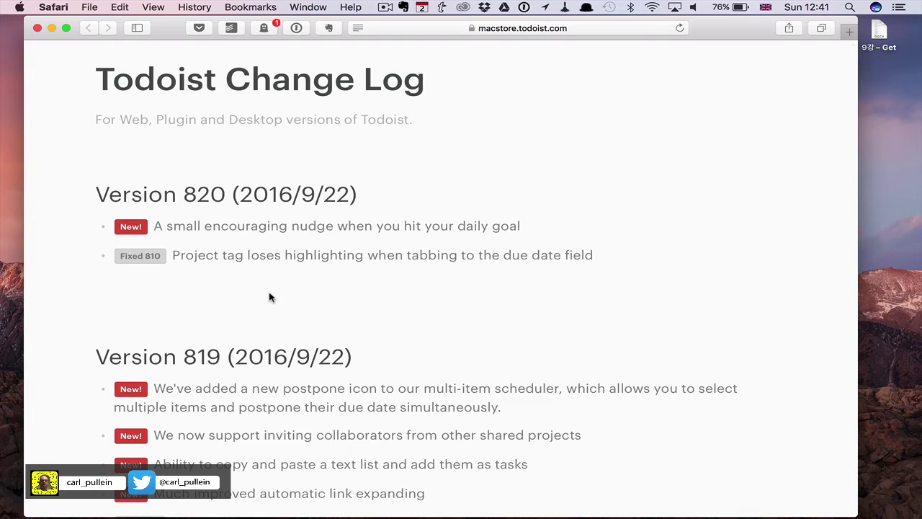
{"action": "scroll", "coordinate": [260, 294], "scroll_direction": "down", "scroll_amount": 6}
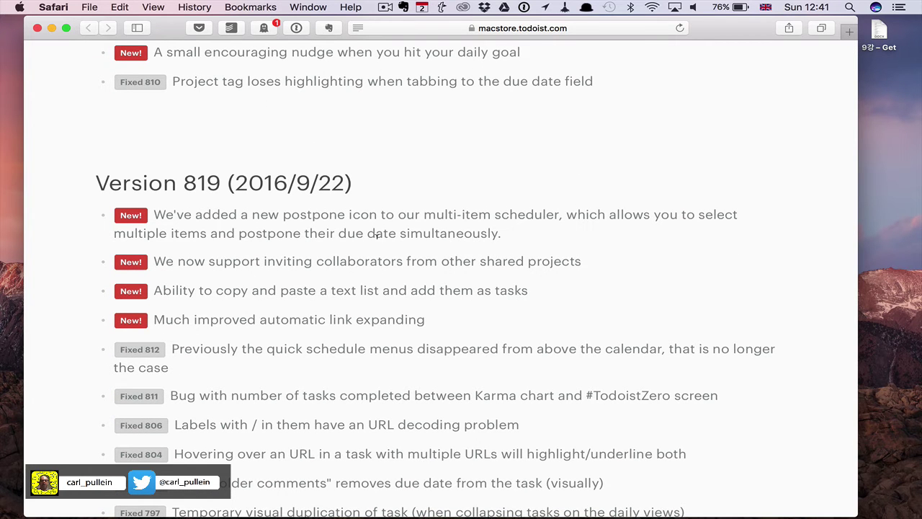
{"action": "scroll", "coordinate": [377, 238], "scroll_direction": "down", "scroll_amount": 3}
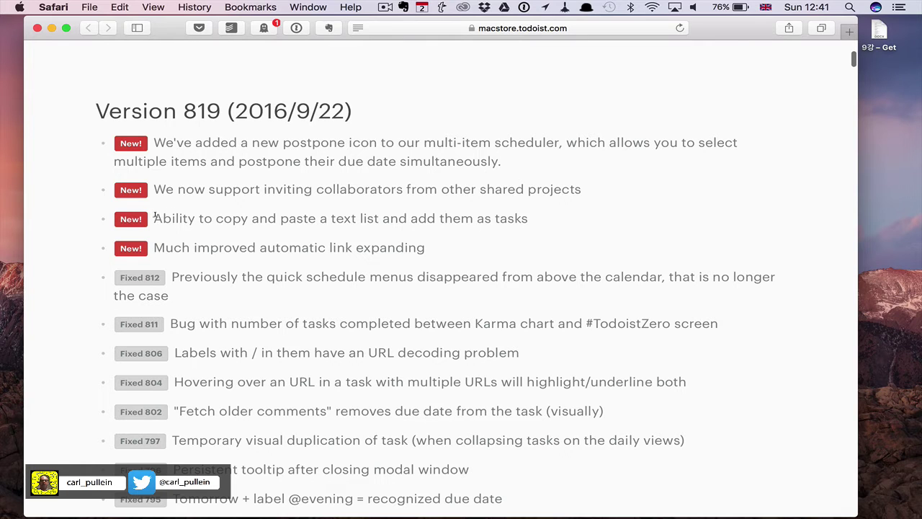
{"action": "left_click_drag", "start_coordinate": [151, 214], "coordinate": [535, 216]}
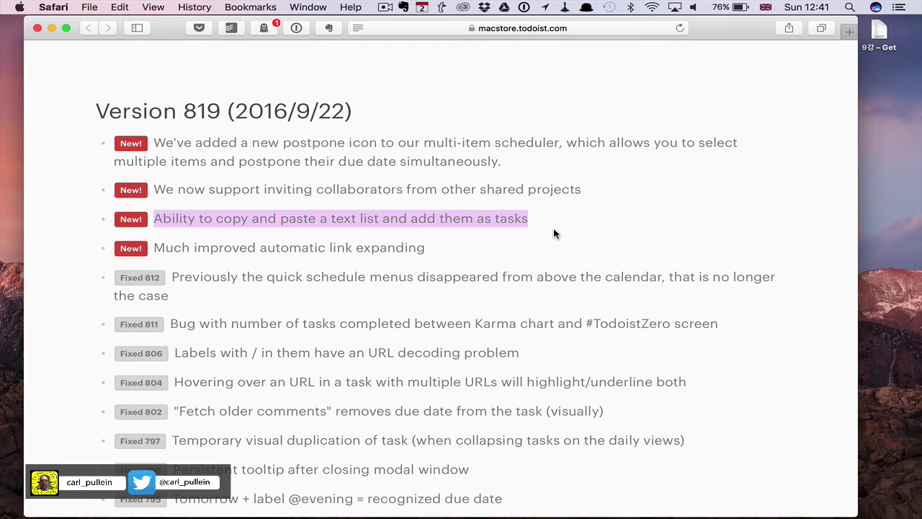
{"action": "left_click", "coordinate": [554, 233]}
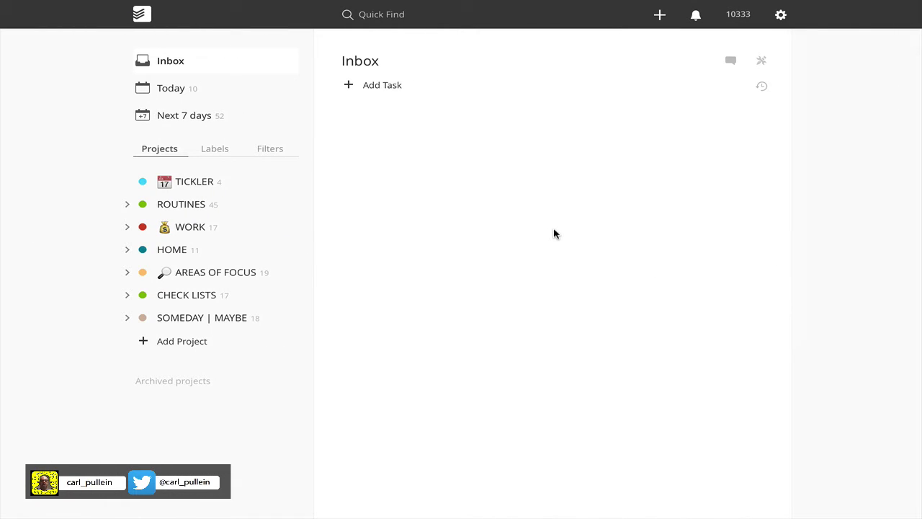
Go to the Byword document holding the six-line chore list, 'Clean kitchen' through 'Clean back of TV and computers'
{"action": "key", "text": "ctrl+Right"}
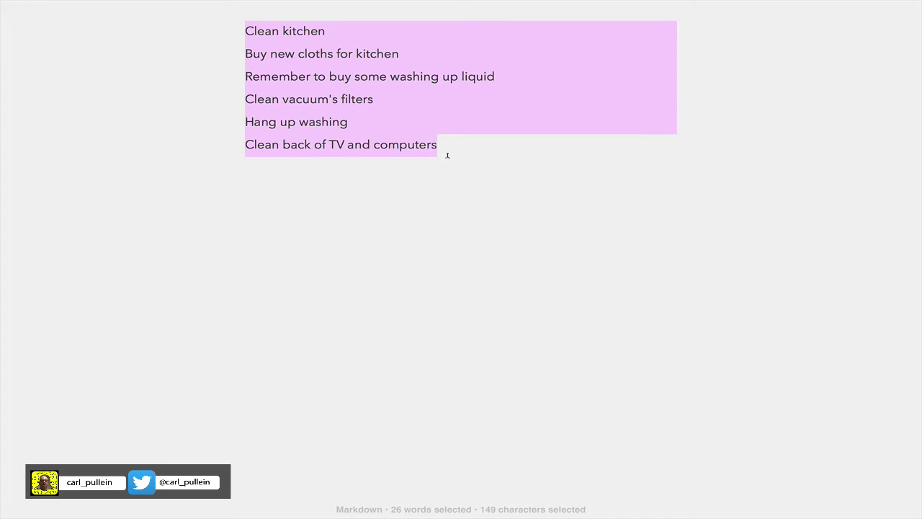
Paste the copied chore list into a new Inbox task and accept adding it as 6 tasks
{"action": "key", "text": "ctrl+Left"}
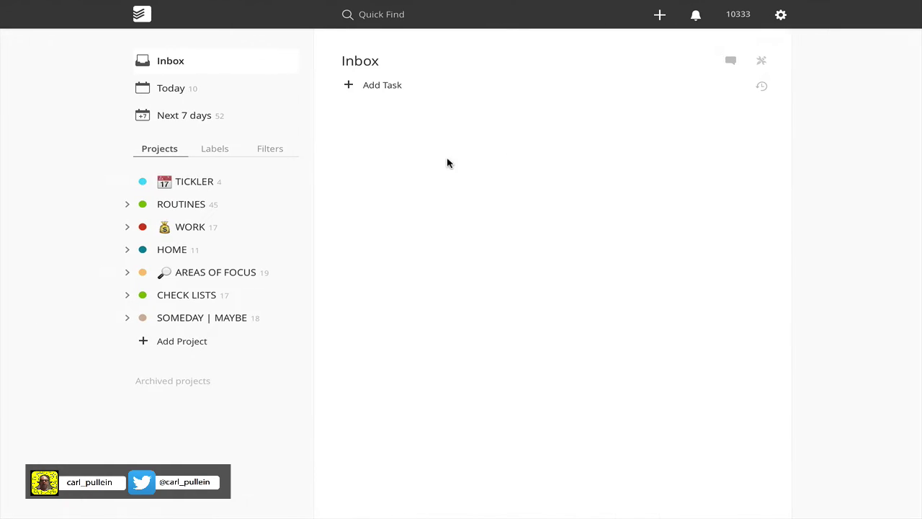
{"action": "left_click", "coordinate": [372, 87]}
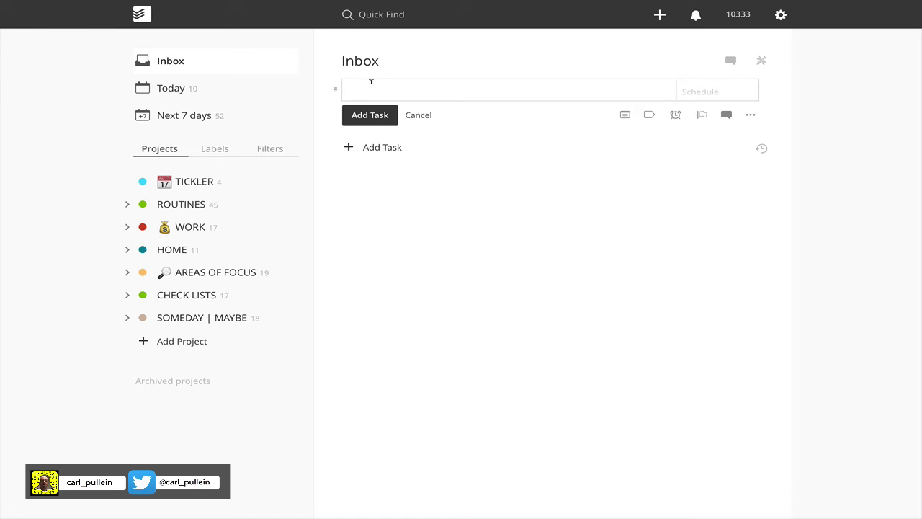
{"action": "key", "text": "ctrl+v"}
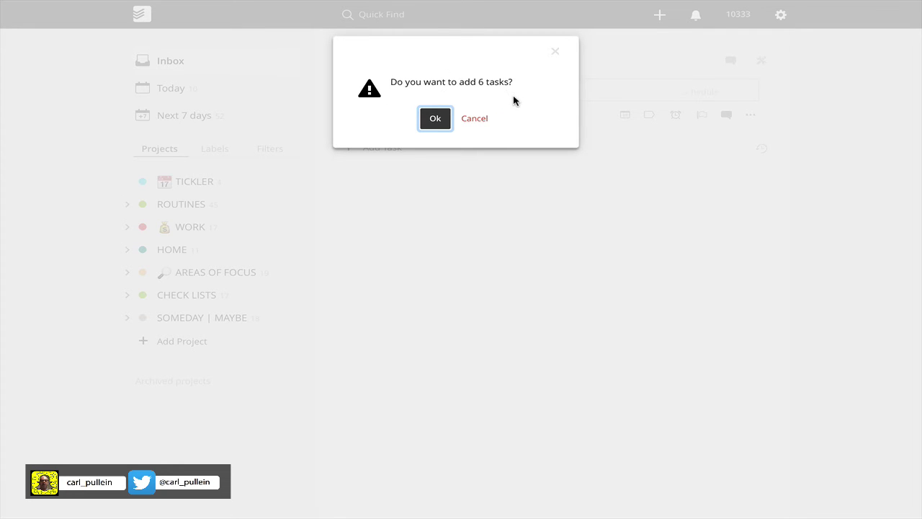
{"action": "left_click", "coordinate": [435, 119]}
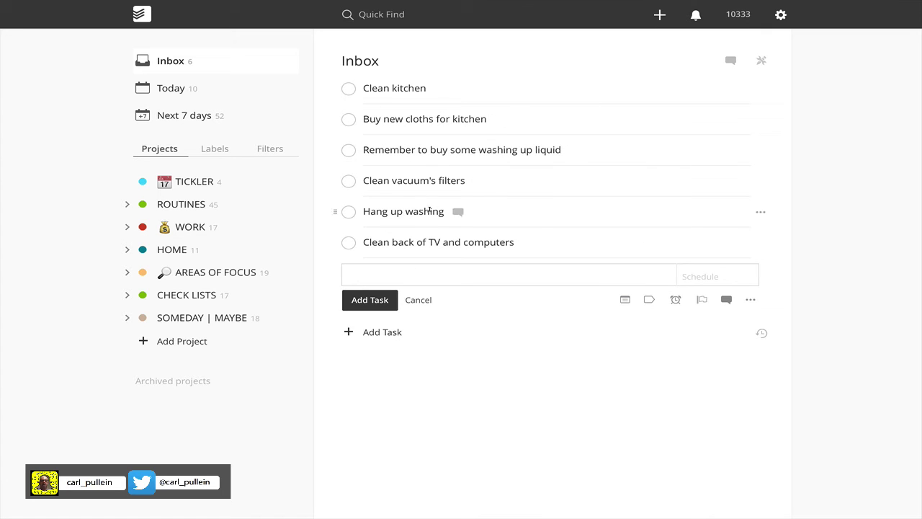
Dismiss the empty task entry box, deselect the Byword chore text, and return to the Todoist Inbox
{"action": "left_click", "coordinate": [419, 300]}
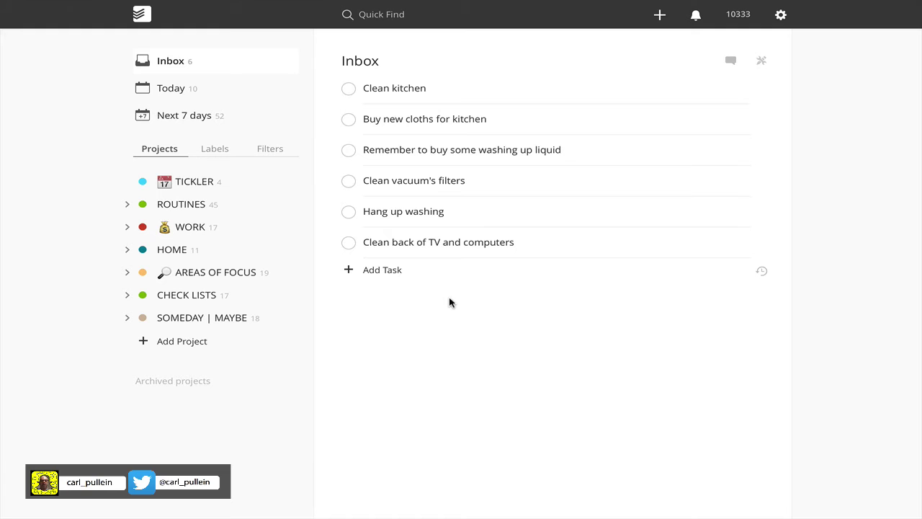
{"action": "key", "text": "ctrl+Right"}
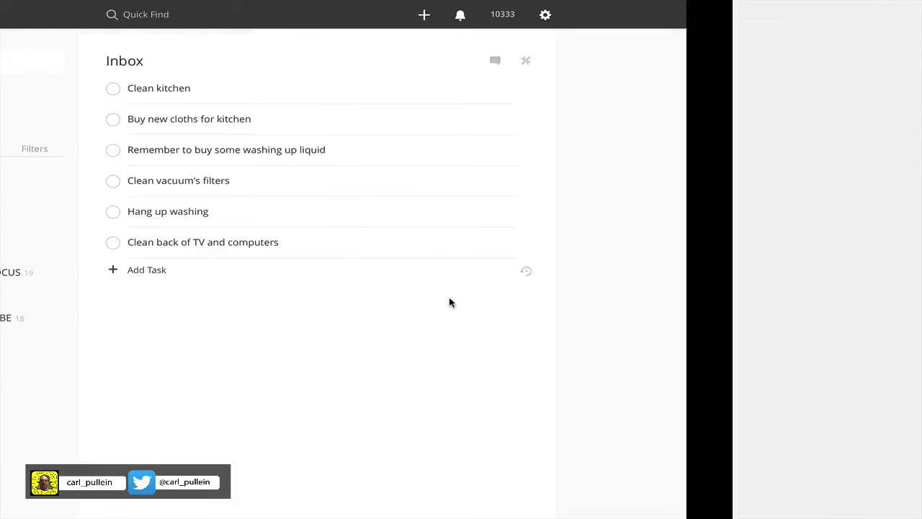
{"action": "left_click", "coordinate": [465, 291]}
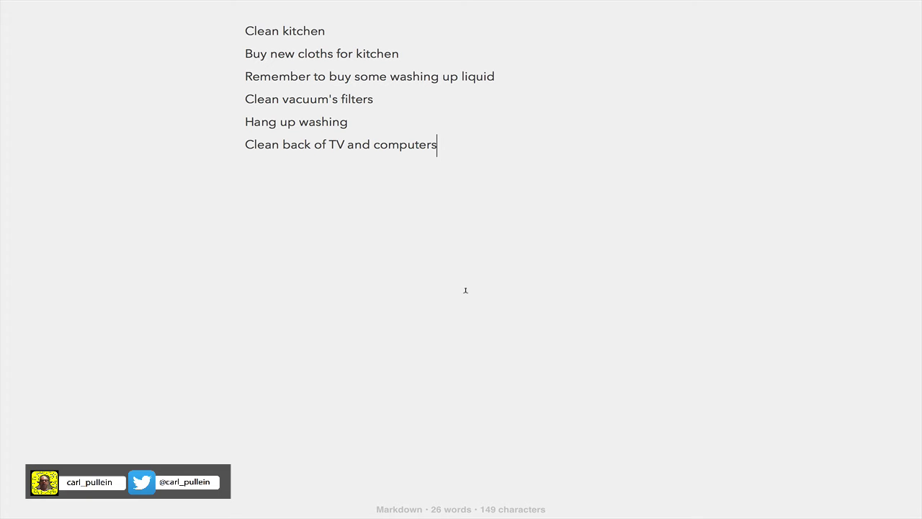
{"action": "key", "text": "ctrl+Left"}
Mark the combined 'Clean kitchen Do washing Focus Work' task as complete
{"action": "key", "text": "ctrl+Right"}
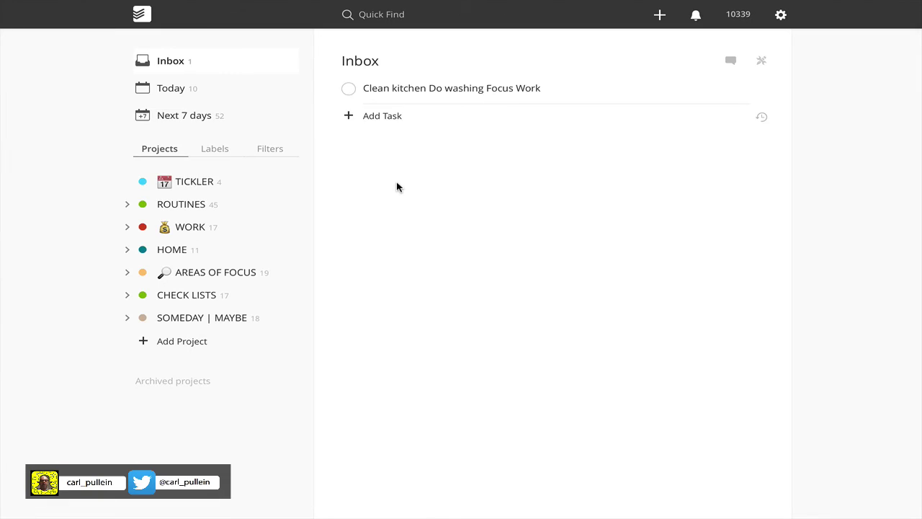
{"action": "left_click", "coordinate": [349, 89]}
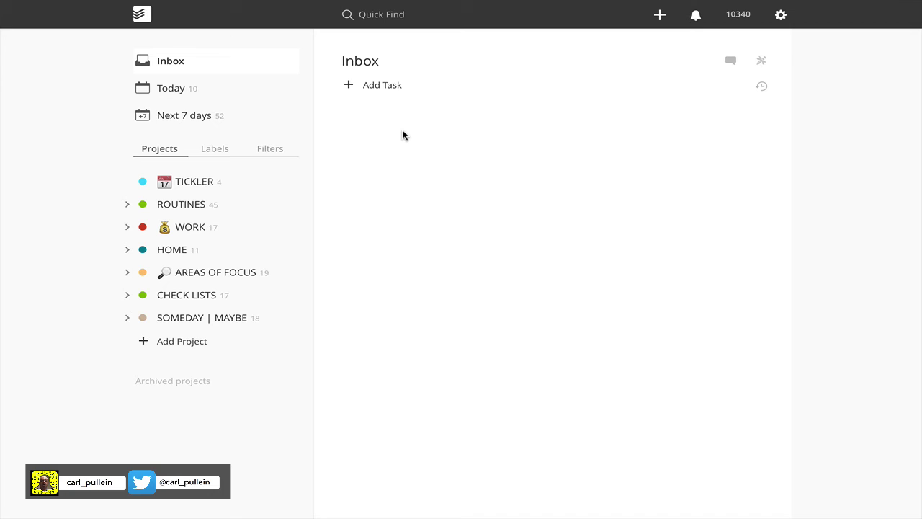
Reselect all six lines of the Byword chore list, then return to the empty Todoist Inbox
{"action": "key", "text": "ctrl+Right"}
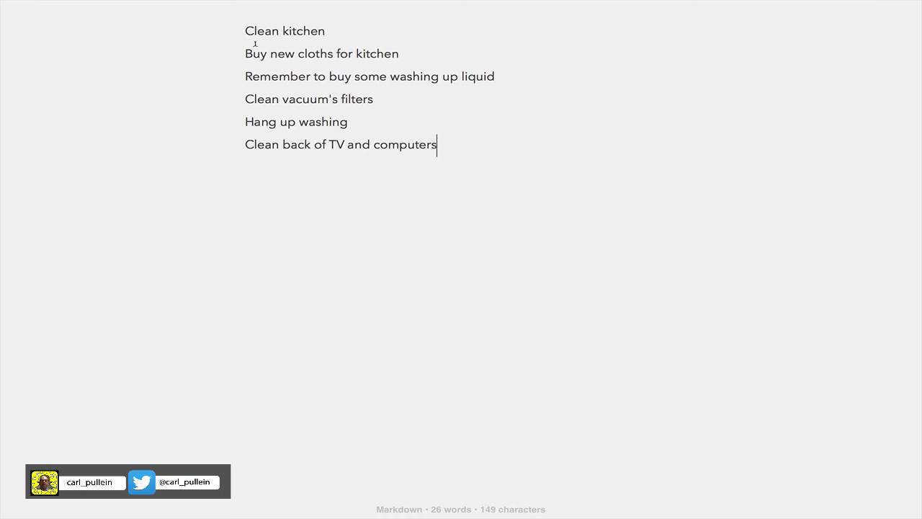
{"action": "left_click", "coordinate": [255, 45]}
{"action": "key", "text": "super+a"}
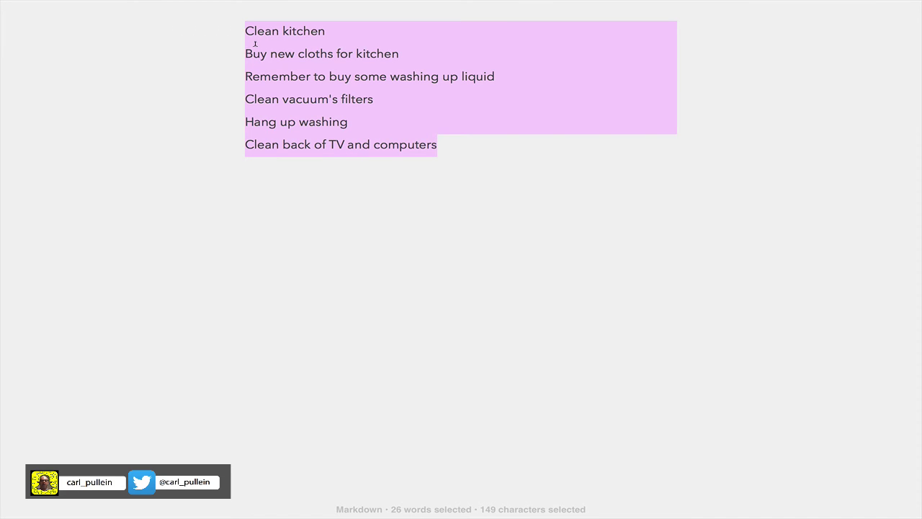
{"action": "key", "text": "super+Tab"}
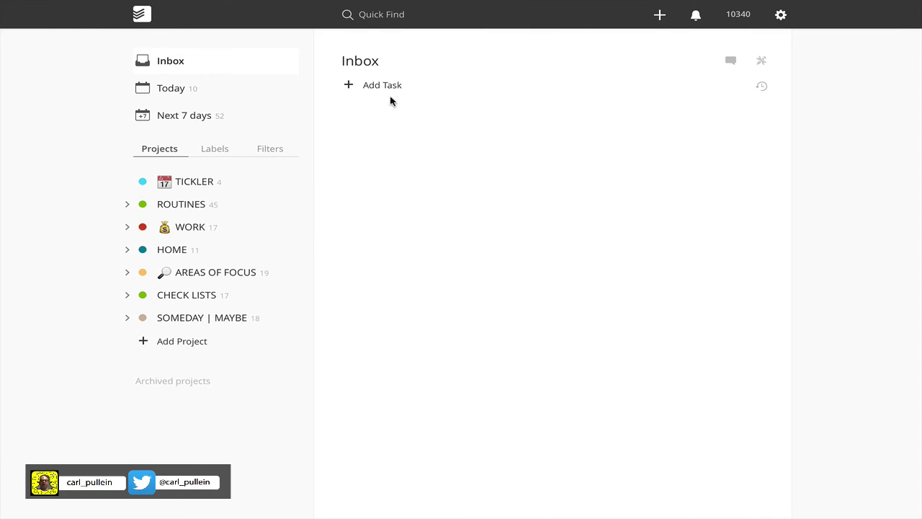
Paste the six-line chore list into a new task and confirm 'Do you want to add 6 tasks?'
{"action": "left_click", "coordinate": [381, 86]}
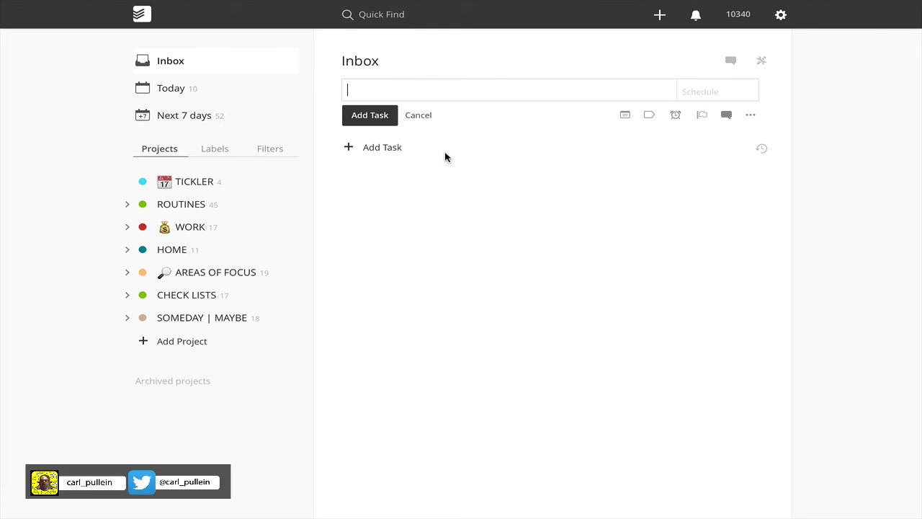
{"action": "key", "text": "super+v"}
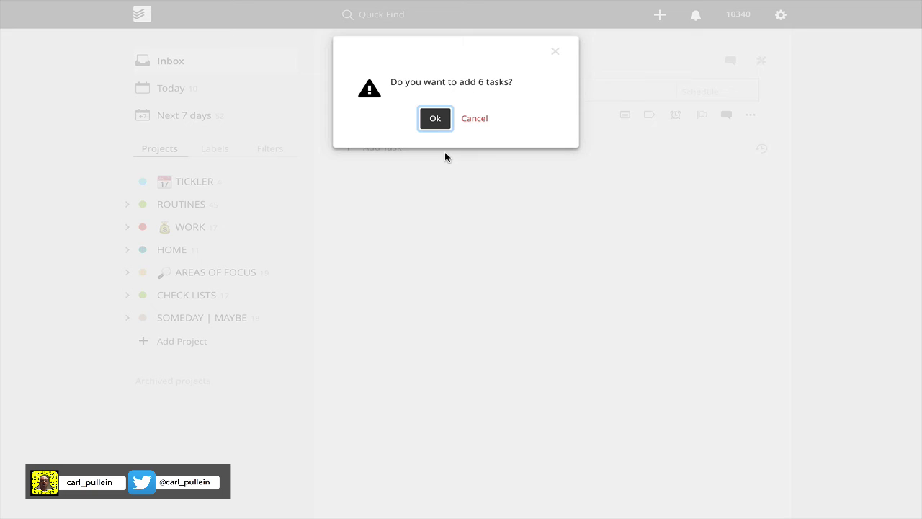
{"action": "left_click", "coordinate": [435, 120]}
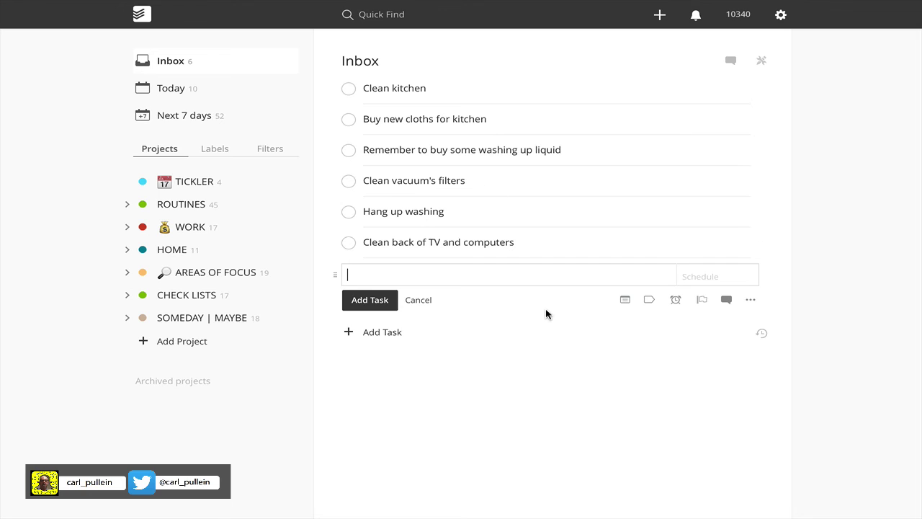
Close the empty task box and select every Inbox task from 'Clean kitchen' to 'Clean back of TV and computers'
{"action": "left_click", "coordinate": [424, 300]}
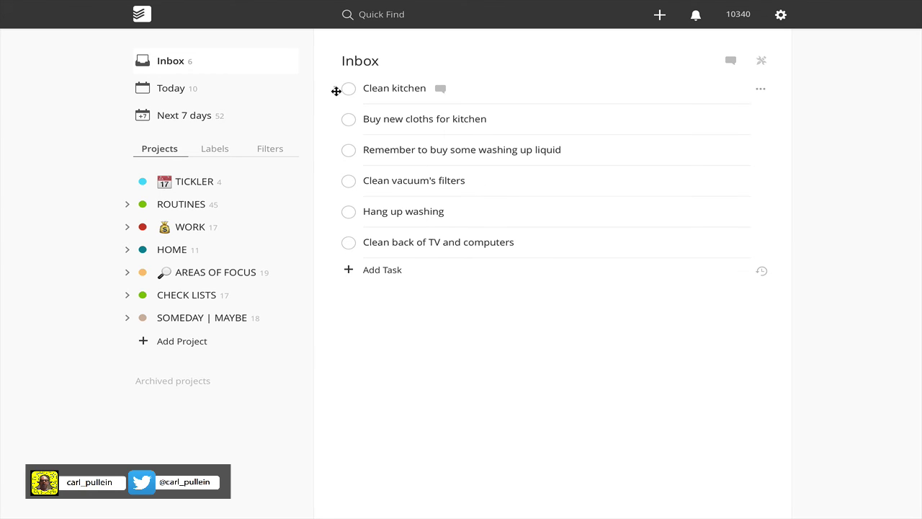
{"action": "left_click_drag", "start_coordinate": [333, 92], "coordinate": [336, 90]}
{"action": "left_click", "coordinate": [372, 88]}
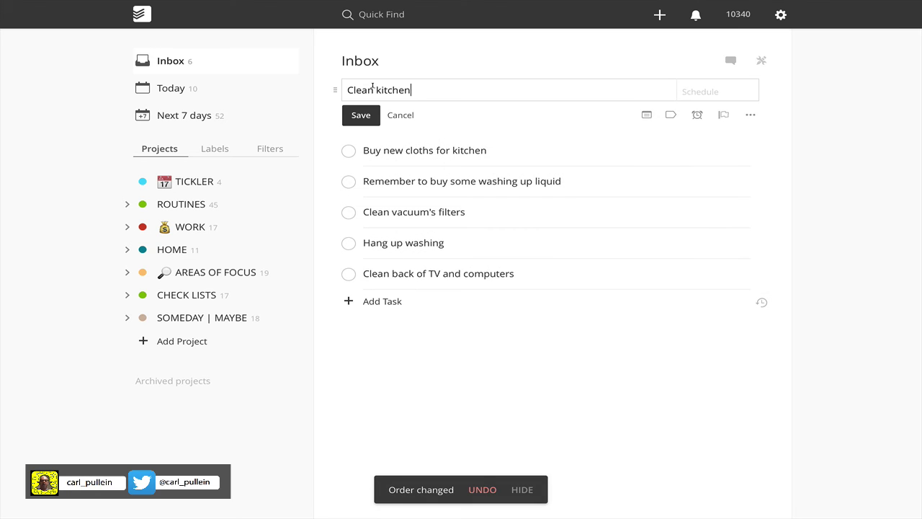
{"action": "left_click", "coordinate": [352, 114]}
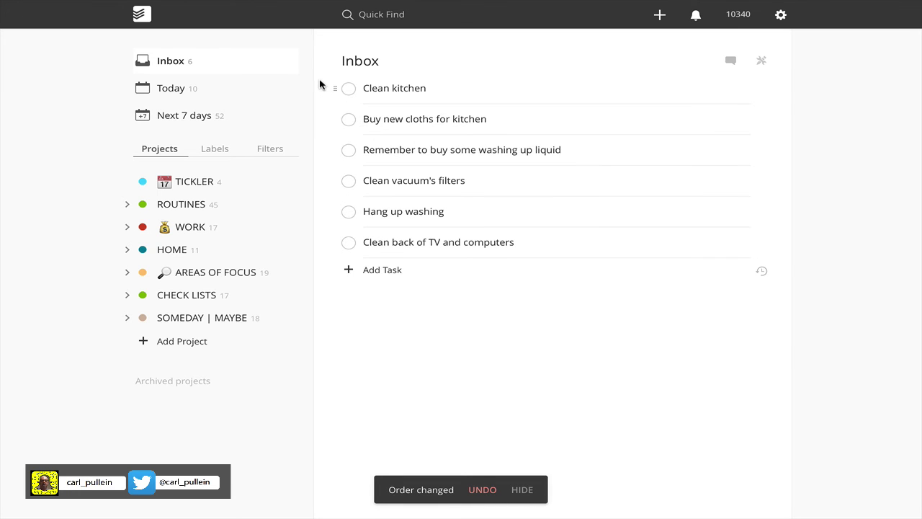
{"action": "left_click", "coordinate": [329, 88]}
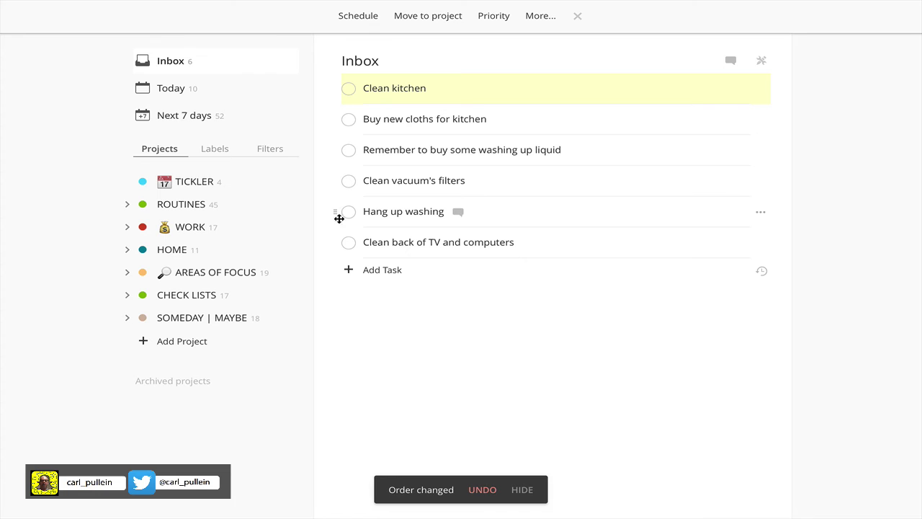
{"action": "left_click", "coordinate": [336, 244], "text": "shift"}
Remove the six selected chores using More… > Delete, confirming the deletion prompt
{"action": "left_click", "coordinate": [540, 16]}
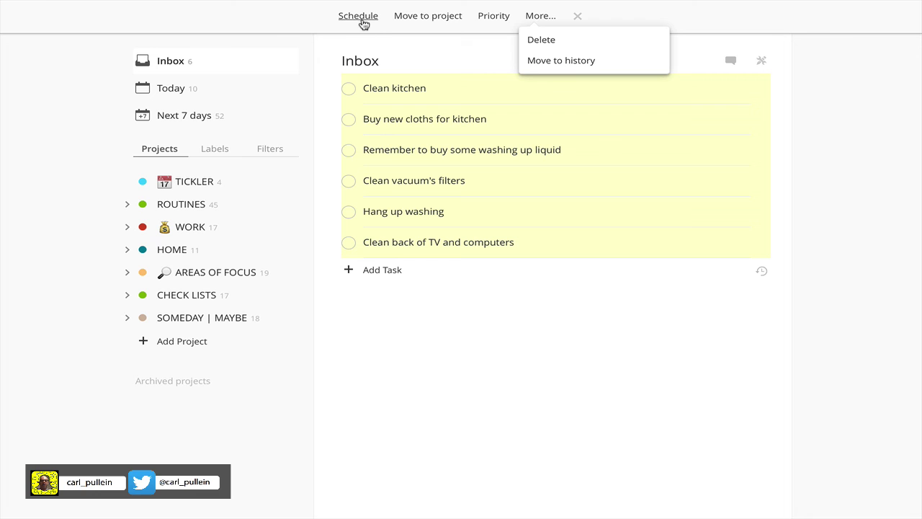
{"action": "left_click", "coordinate": [542, 40]}
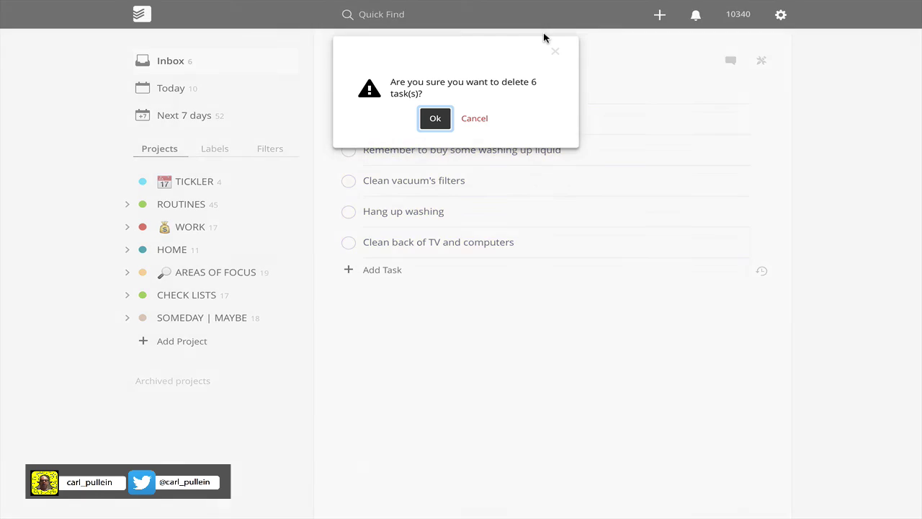
{"action": "left_click", "coordinate": [432, 120]}
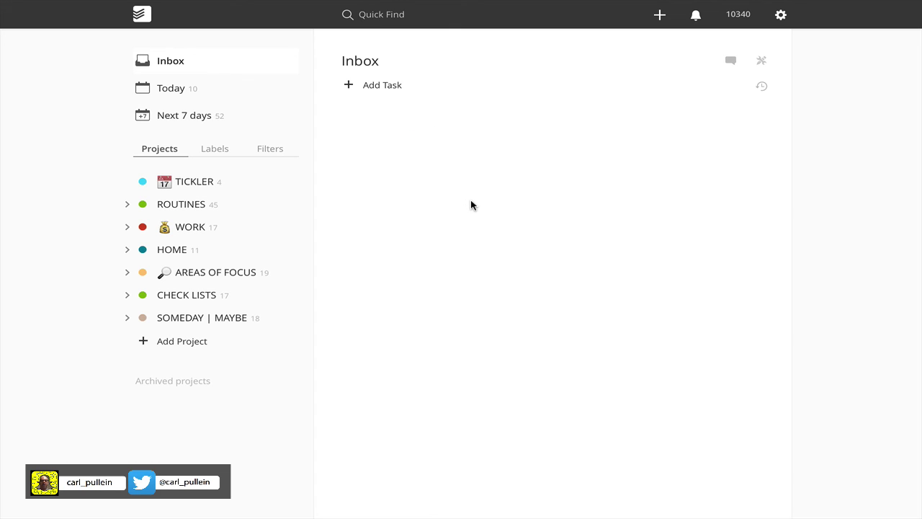